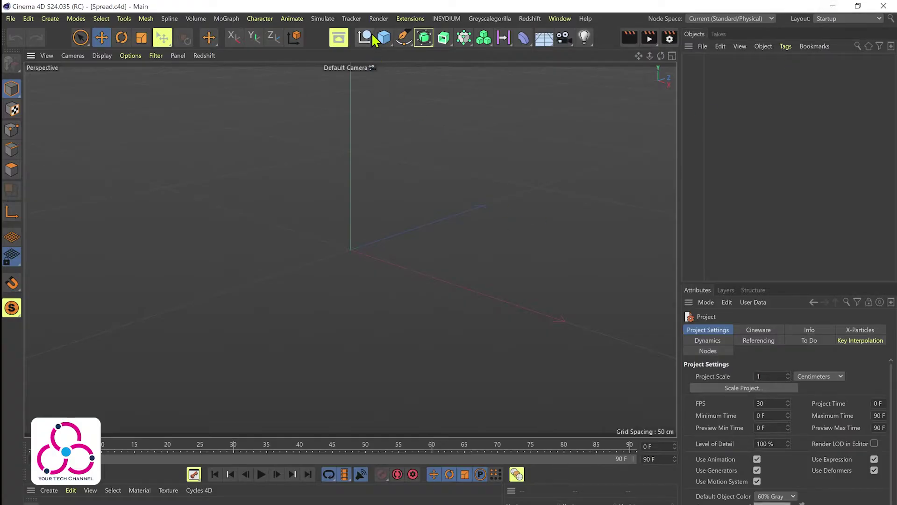
# Step: Open the primitive objects flyout from the Cube button in the top toolbar
pyautogui.click(384, 37)
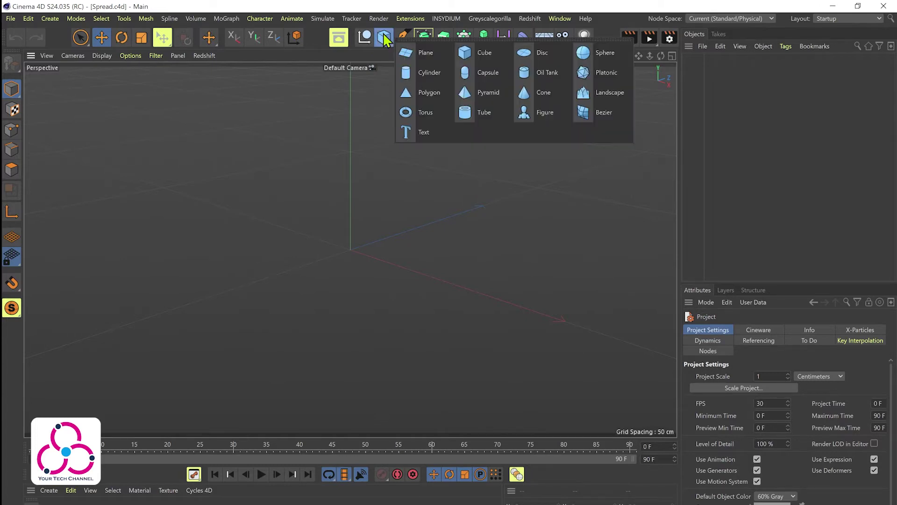
# Step: Add a Plane sized 2000 × 2000 cm with 30 width and 30 height segments
pyautogui.click(443, 58)
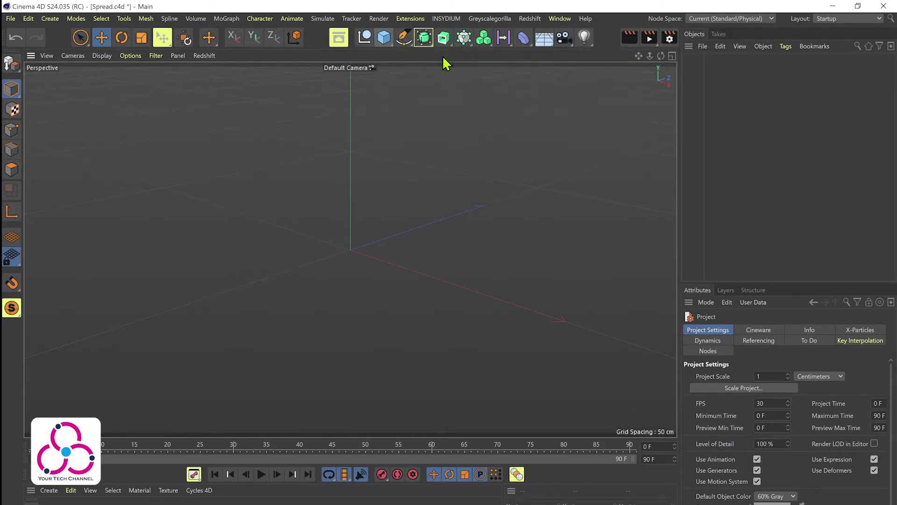
pyautogui.click(775, 357)
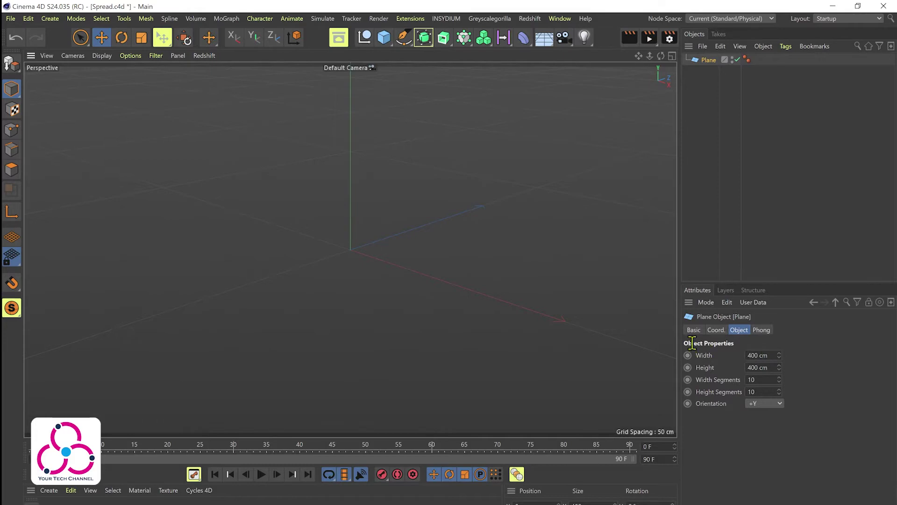
pyautogui.write('2000')
pyautogui.press('Tab')
pyautogui.write('20200')
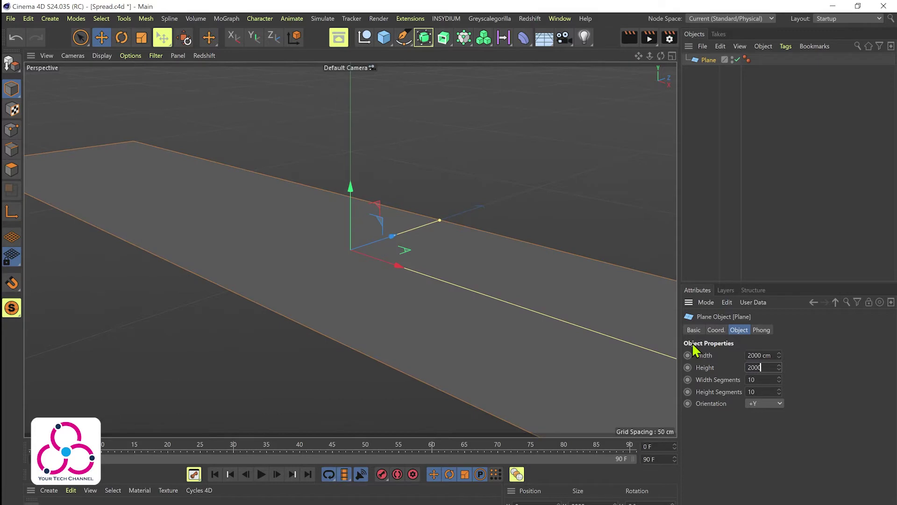
pyautogui.press('Tab')
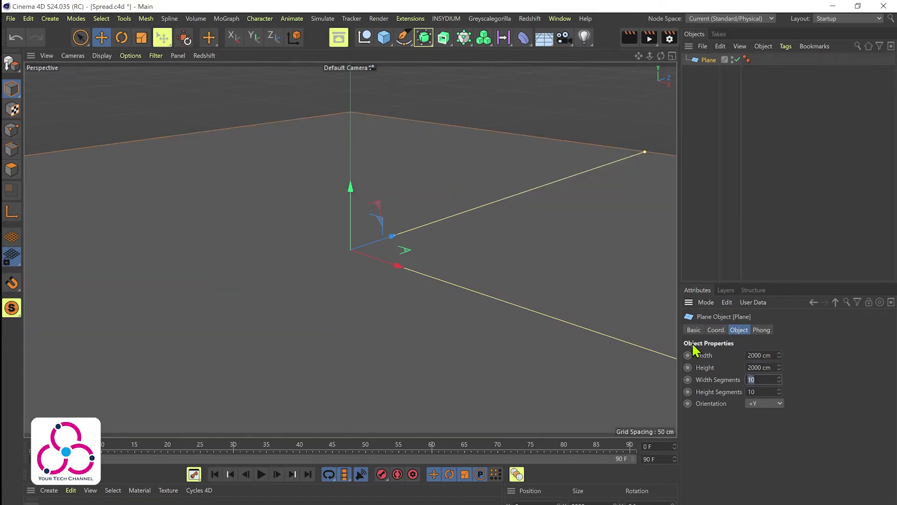
pyautogui.write('30')
pyautogui.press('Tab')
pyautogui.write('30')
pyautogui.click(525, 37)
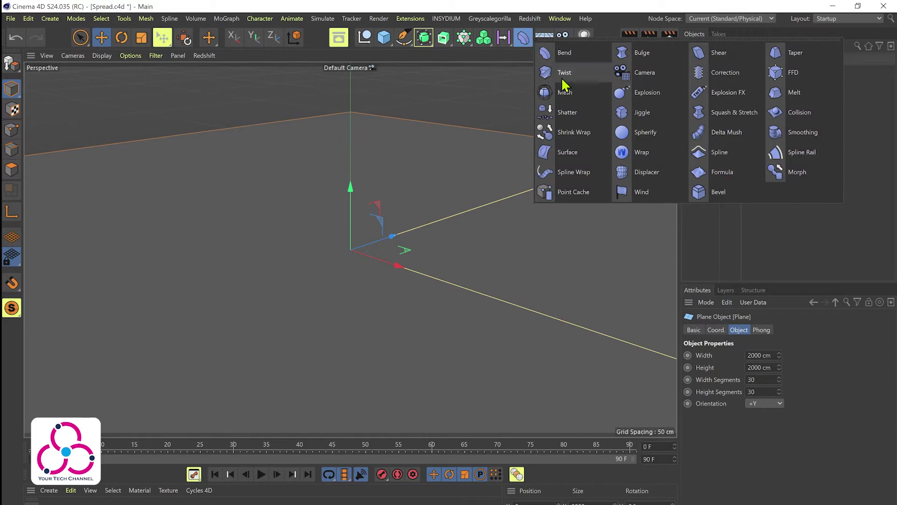
# Step: Put a Displacer under the Plane, driven by a Noise shader at 2000 % global scale
pyautogui.press('Escape')
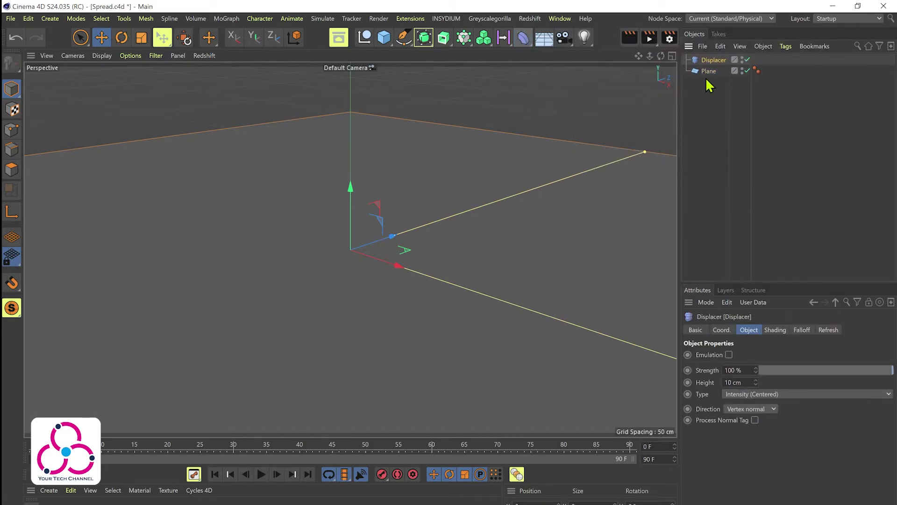
pyautogui.moveTo(708, 71); pyautogui.dragTo(707, 74)
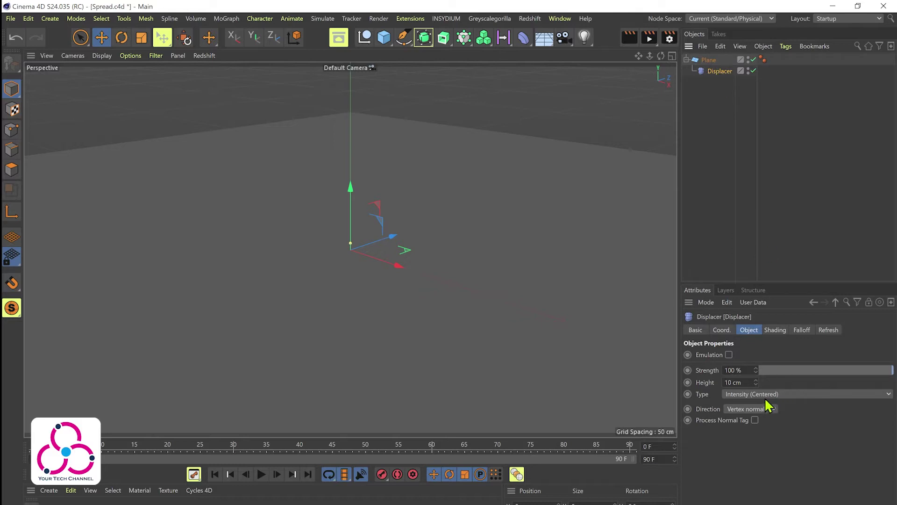
pyautogui.click(774, 332)
pyautogui.click(724, 366)
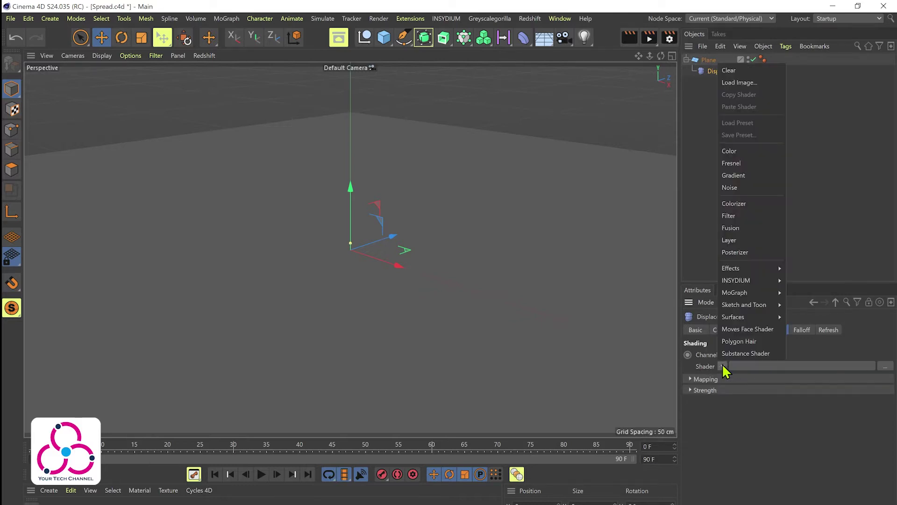
pyautogui.click(739, 190)
pyautogui.click(741, 379)
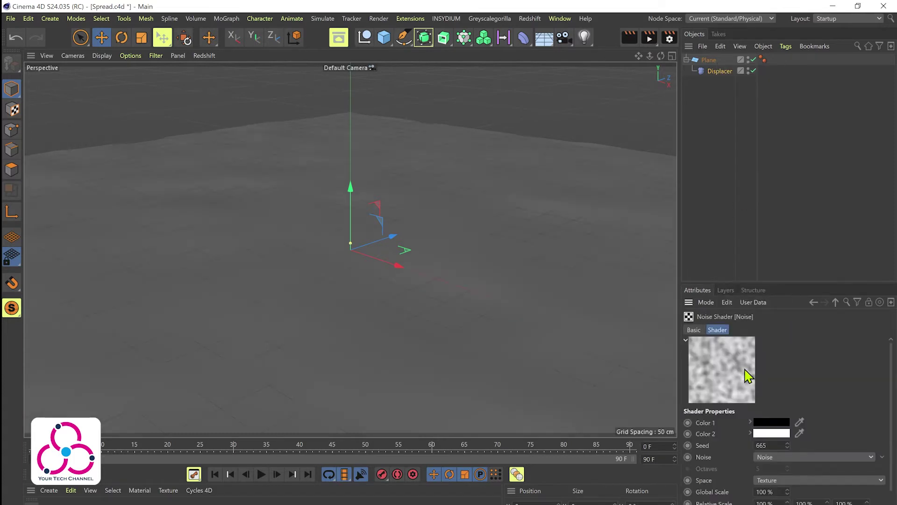
pyautogui.click(776, 492)
pyautogui.write('2000')
pyautogui.press('Return')
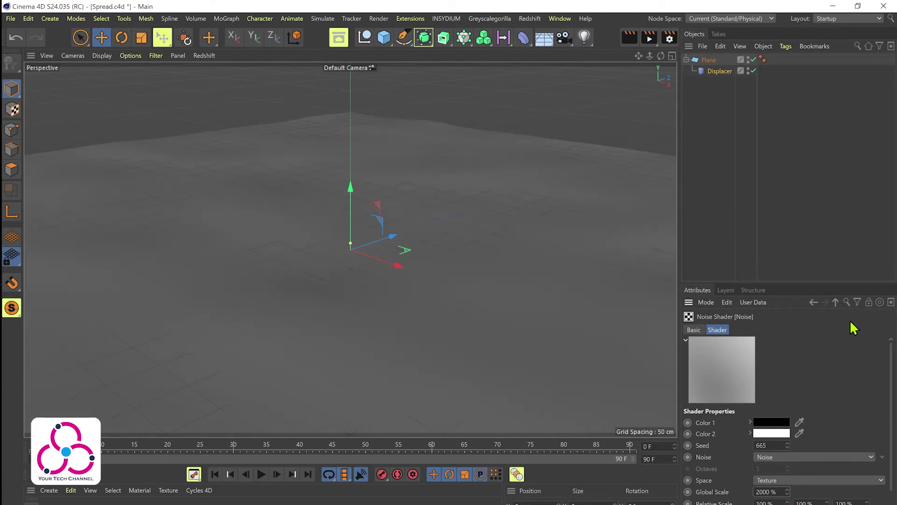
# Step: Set the Displacer's height to 200 cm
pyautogui.click(836, 303)
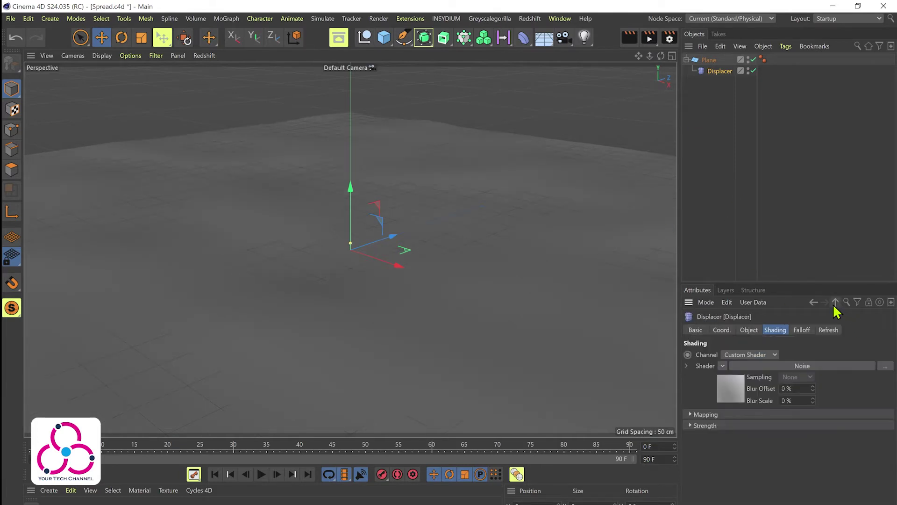
pyautogui.click(754, 329)
pyautogui.moveTo(746, 383); pyautogui.dragTo(649, 378)
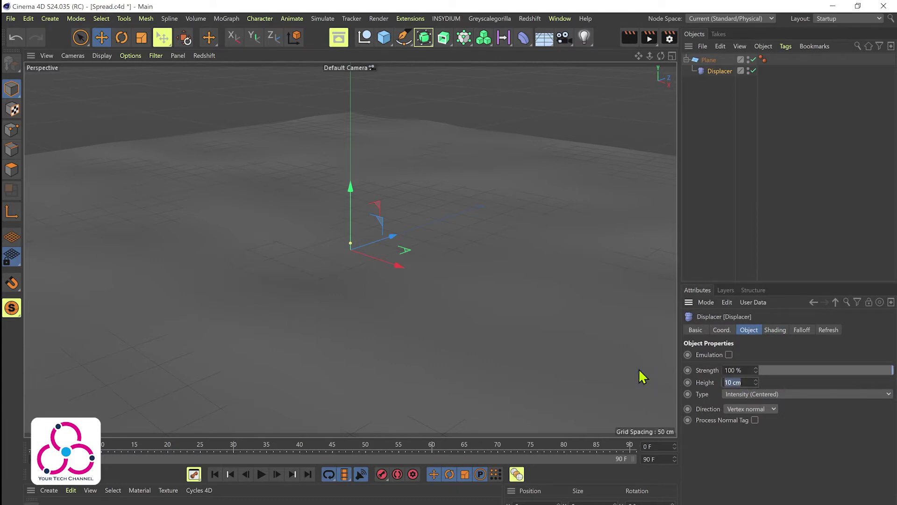
pyautogui.write('200')
pyautogui.press('Return')
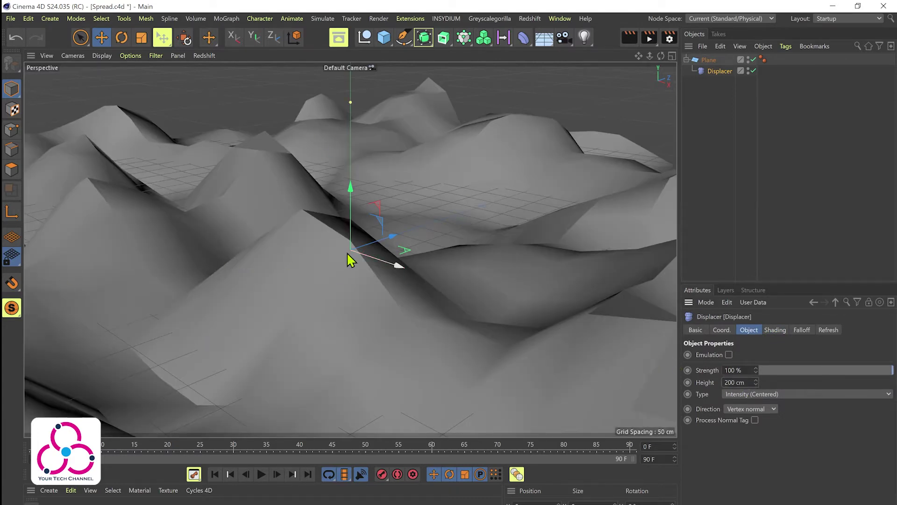
pyautogui.click(424, 37)
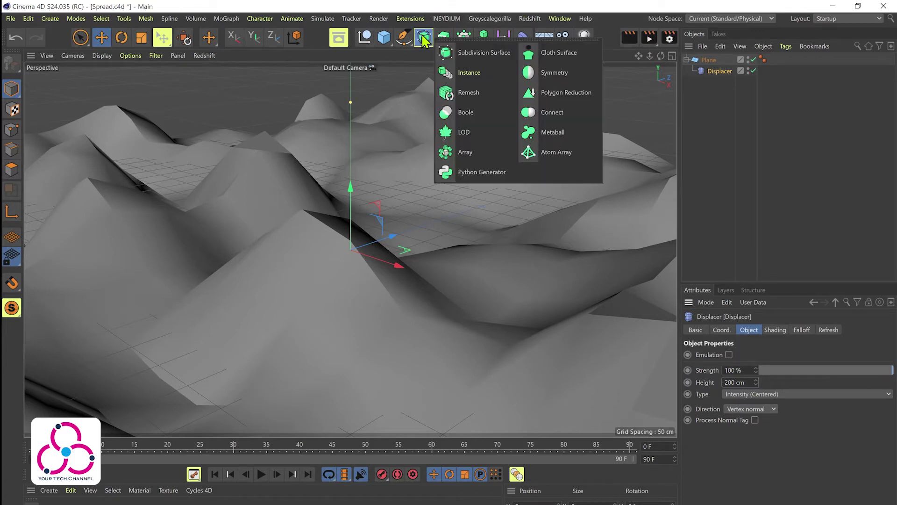
# Step: Nest the Plane inside a new Subdivision Surface and bring the view closer to the terrain
pyautogui.click(460, 53)
pyautogui.moveTo(715, 72); pyautogui.dragTo(727, 68)
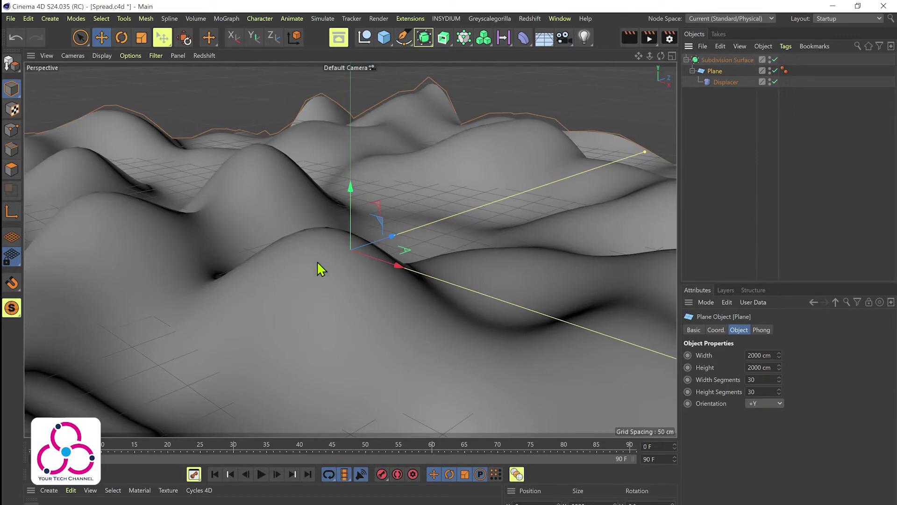
pyautogui.moveTo(650, 56)
pyautogui.mouseDown()
pyautogui.moveTo(612, 57)
pyautogui.moveTo(682, 58)
pyautogui.moveTo(666, 59)
pyautogui.mouseUp()
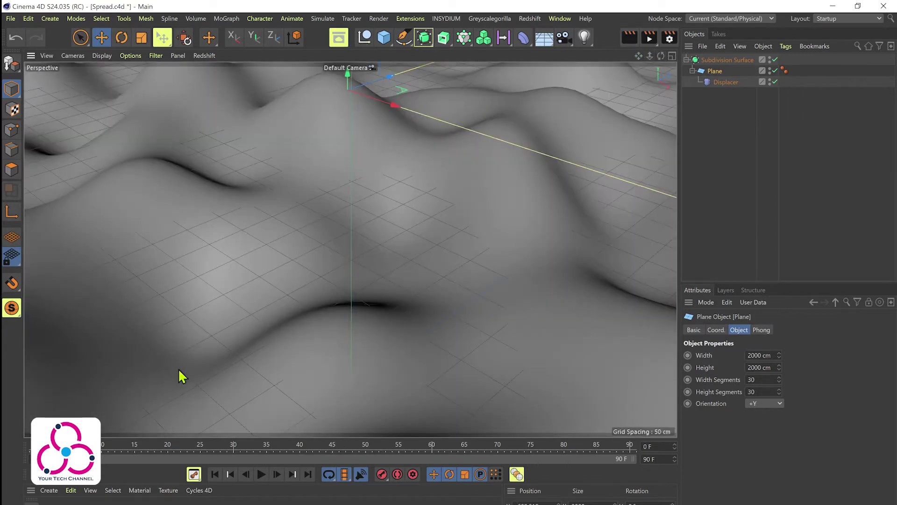
pyautogui.click(446, 18)
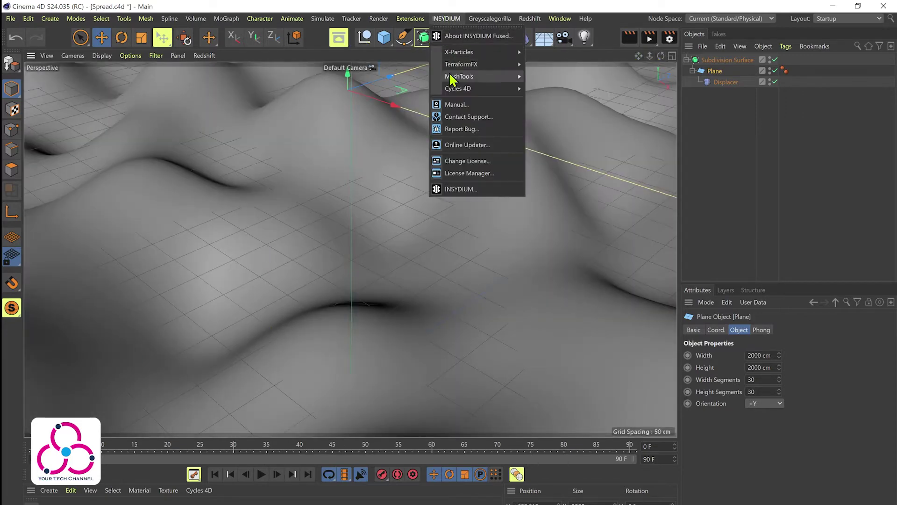
# Step: Add an xpSystem with an emitter and drag the xpEmitter toward the terrain's centre
pyautogui.moveTo(460, 53)
pyautogui.click(552, 57)
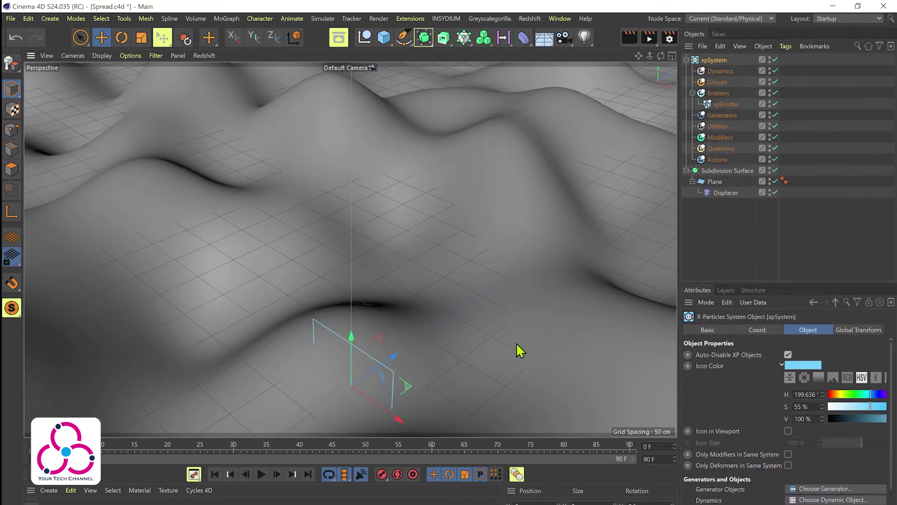
pyautogui.click(728, 106)
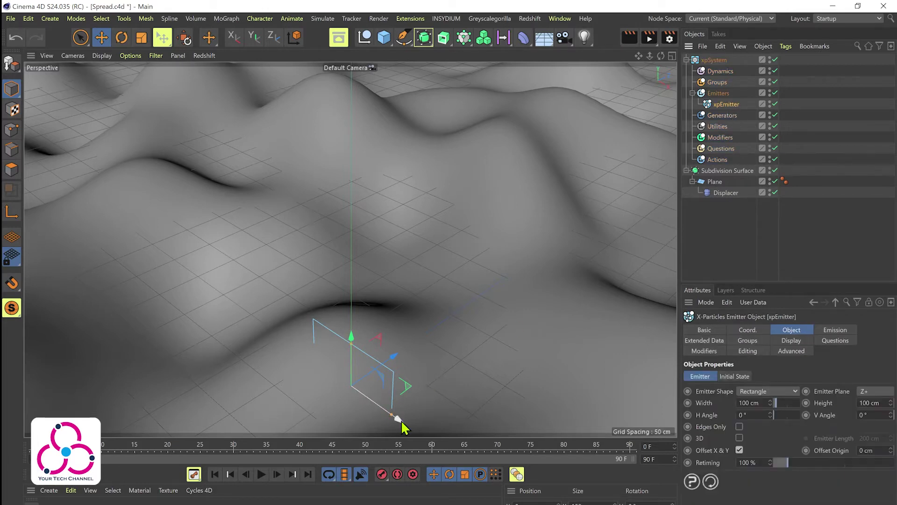
pyautogui.moveTo(399, 420); pyautogui.dragTo(394, 251)
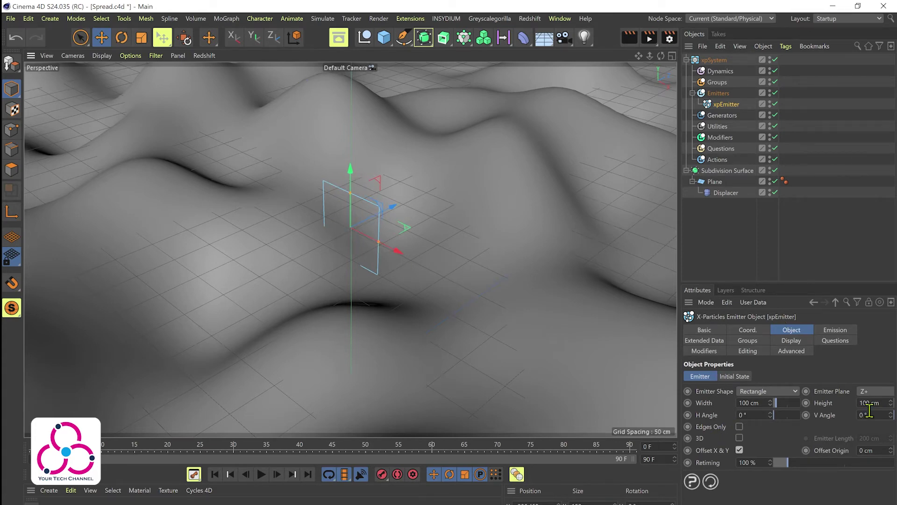
# Step: Lay the emitter flat facing upward and set its H and V angles to 90°
pyautogui.click(874, 393)
pyautogui.click(864, 423)
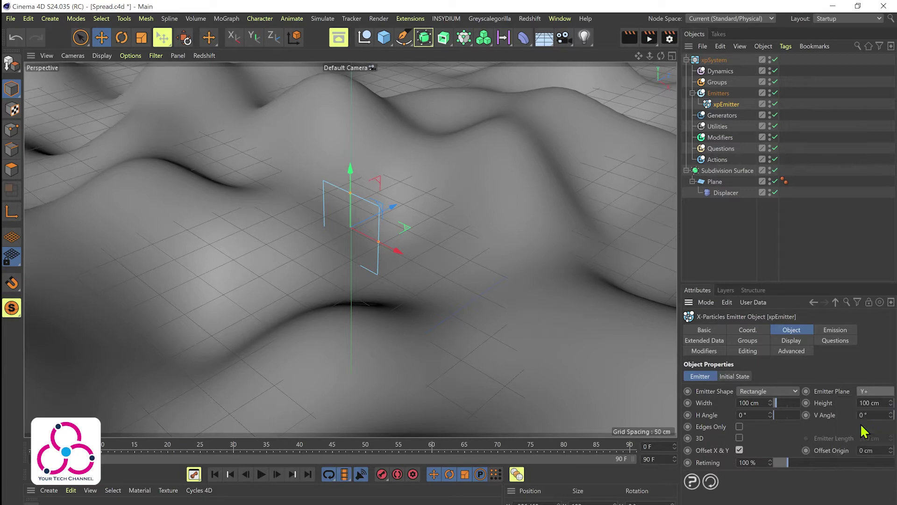
pyautogui.click(745, 414)
pyautogui.write('90')
pyautogui.press('Return')
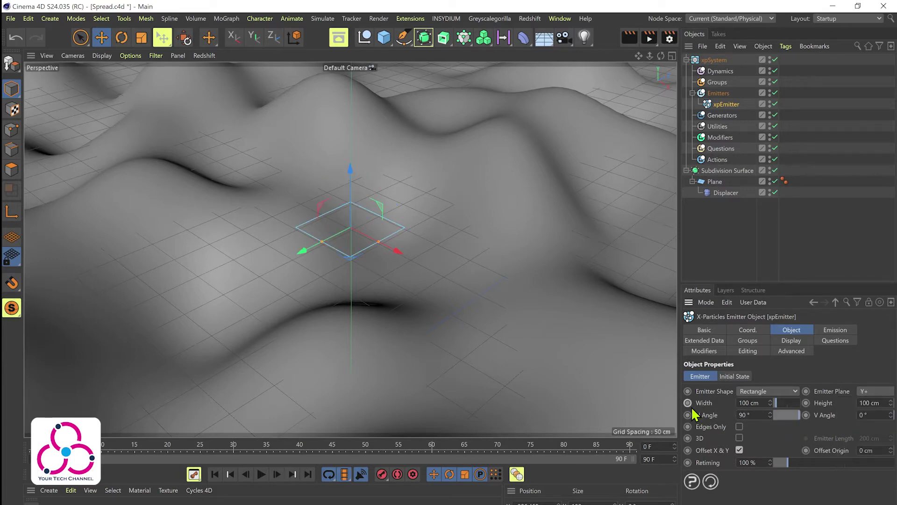
pyautogui.hscroll(1, 881, 427)
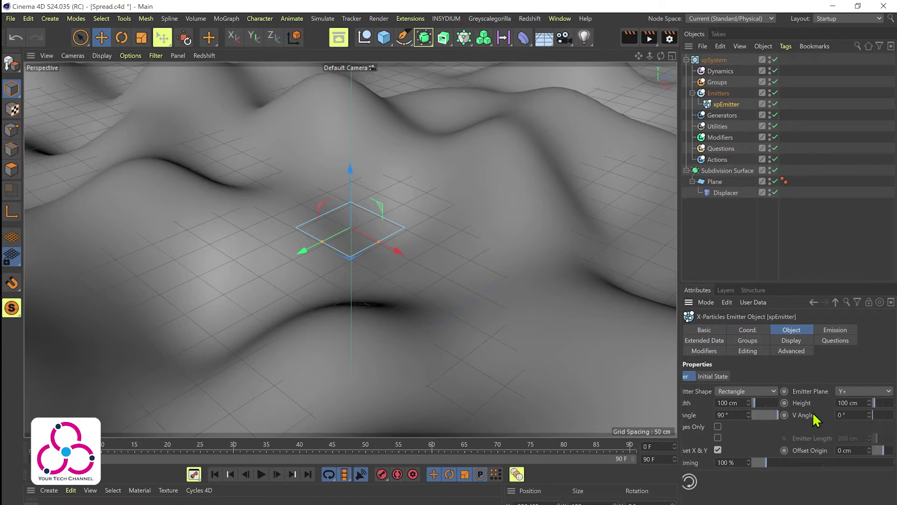
pyautogui.doubleClick(848, 415)
pyautogui.write('90')
pyautogui.press('Return')
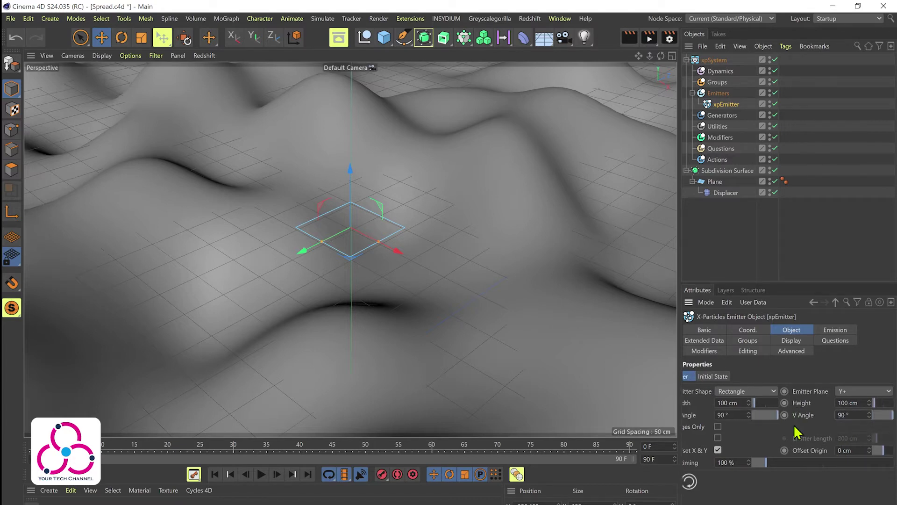
# Step: Play the animation to preview the spraying particles, stopping at frame 21
pyautogui.click(261, 474)
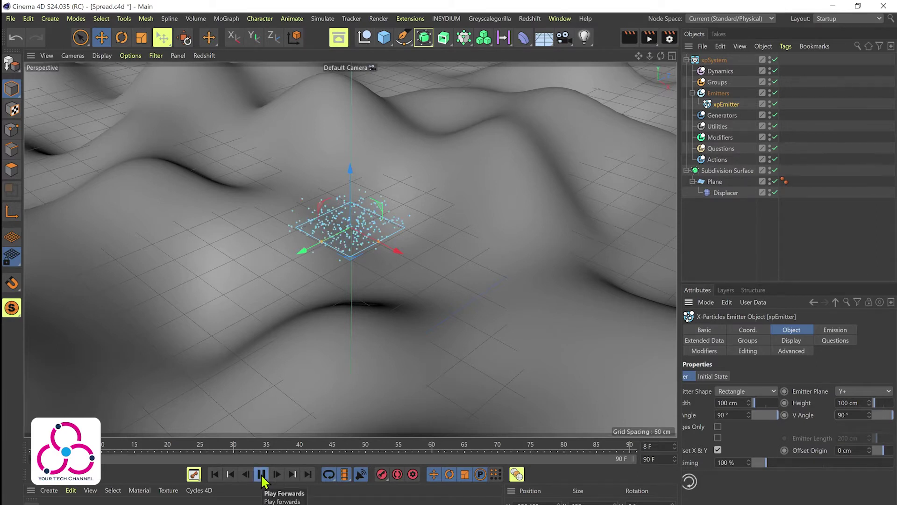
pyautogui.click(262, 475)
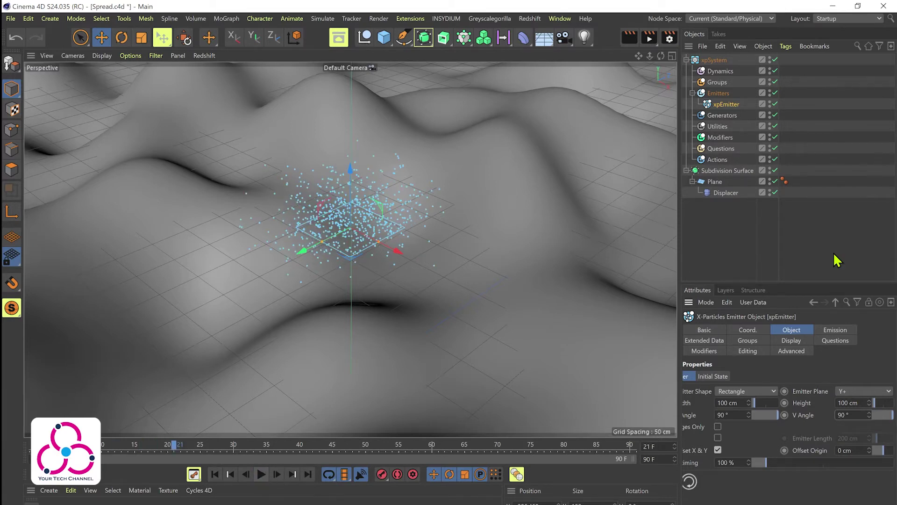
pyautogui.click(846, 333)
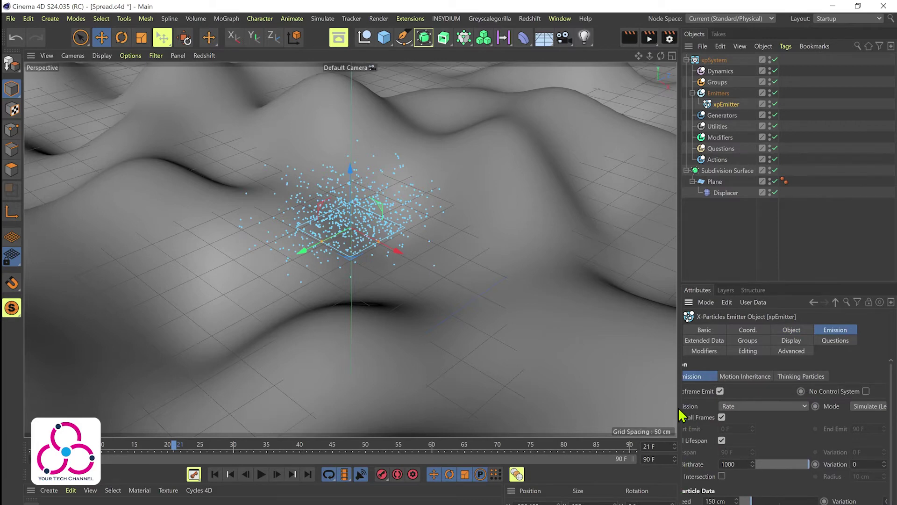
# Step: Turn off Emit all Frames, end emission at frame 30, and set birthrate to 100
pyautogui.moveTo(678, 406); pyautogui.dragTo(635, 405)
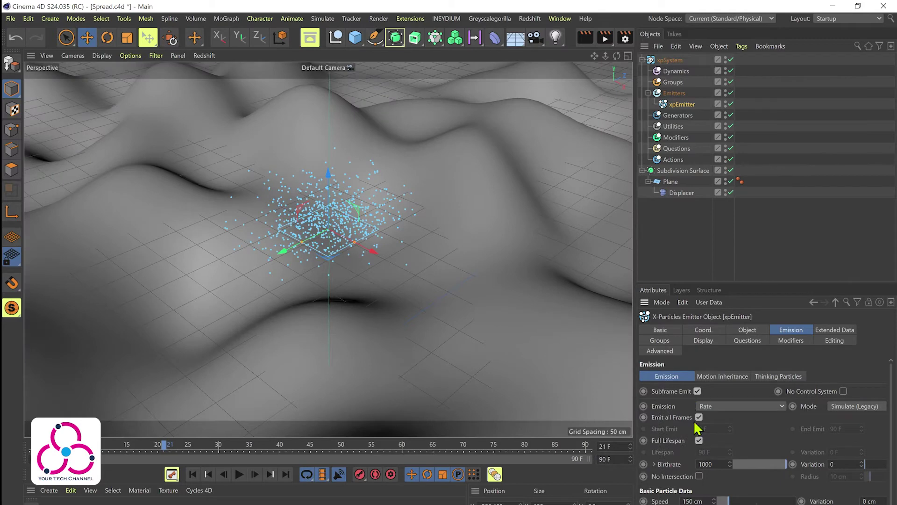
pyautogui.click(698, 418)
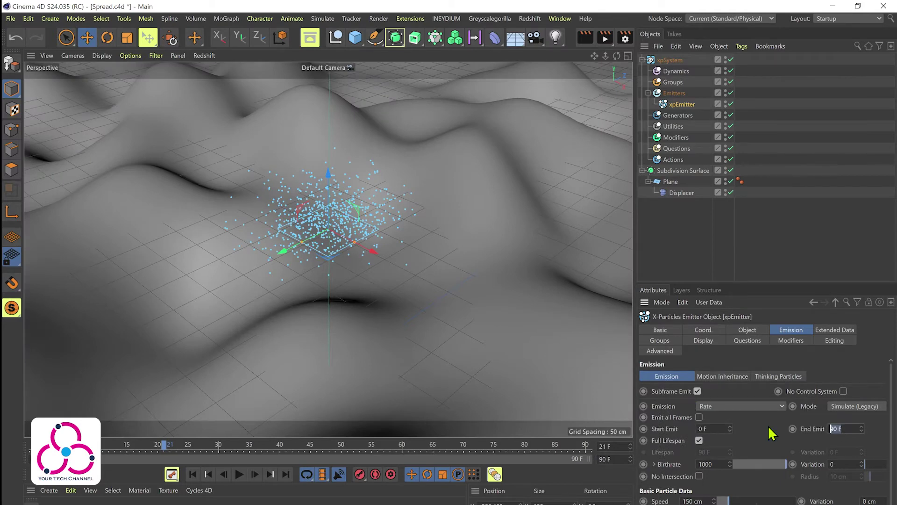
pyautogui.write('30')
pyautogui.click(714, 464)
pyautogui.press('BackSpace')
pyautogui.press('Return')
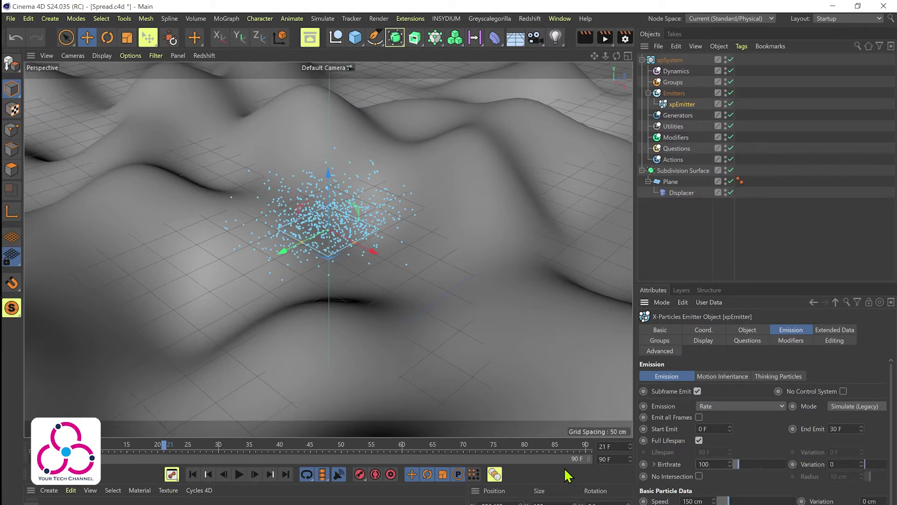
pyautogui.click(193, 474)
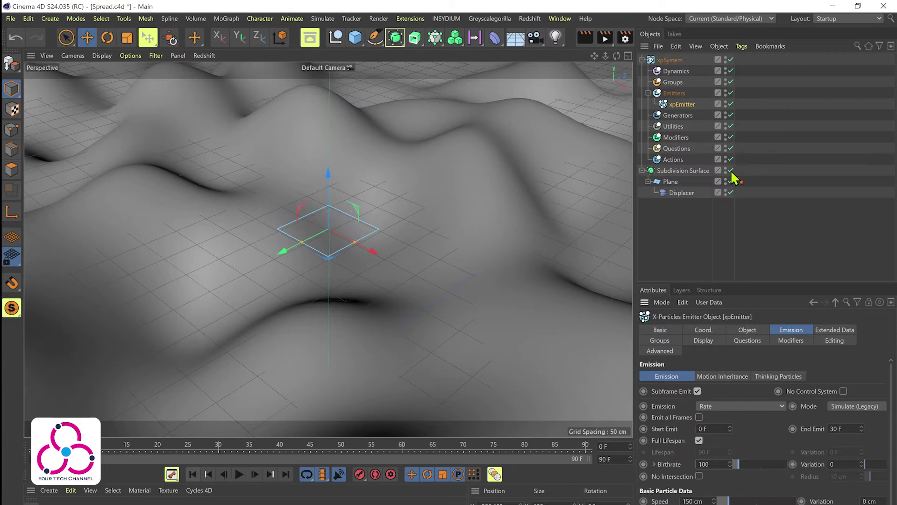
# Step: Add an xpFollowSurface modifier targeting the Subdivision Surface with a 100 cm distance
pyautogui.click(675, 138)
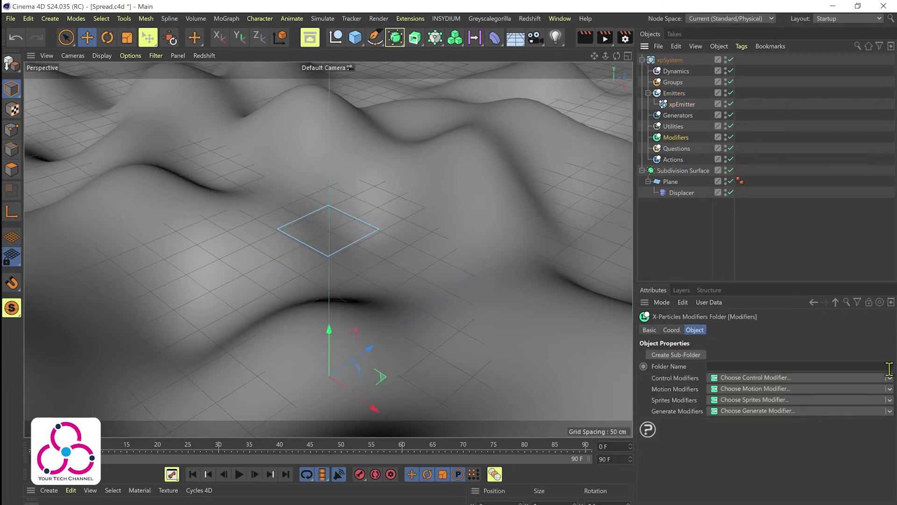
pyautogui.click(889, 389)
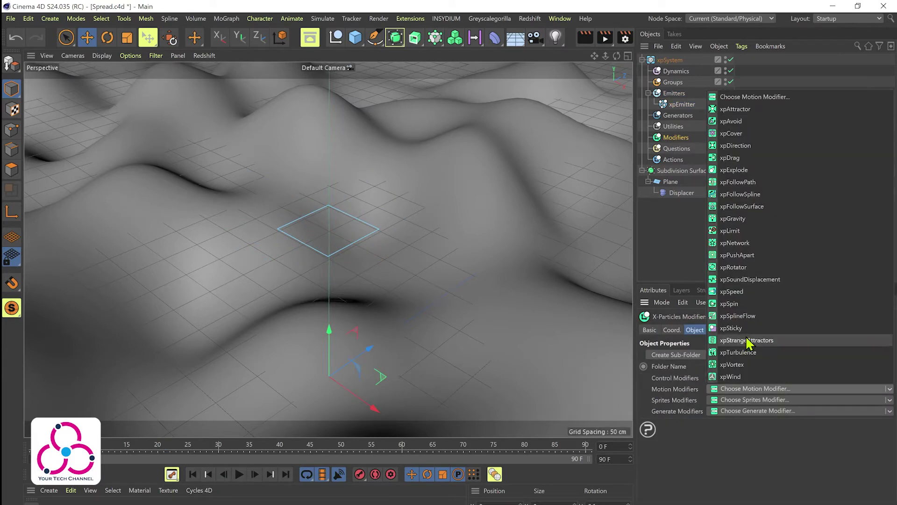
pyautogui.click(753, 205)
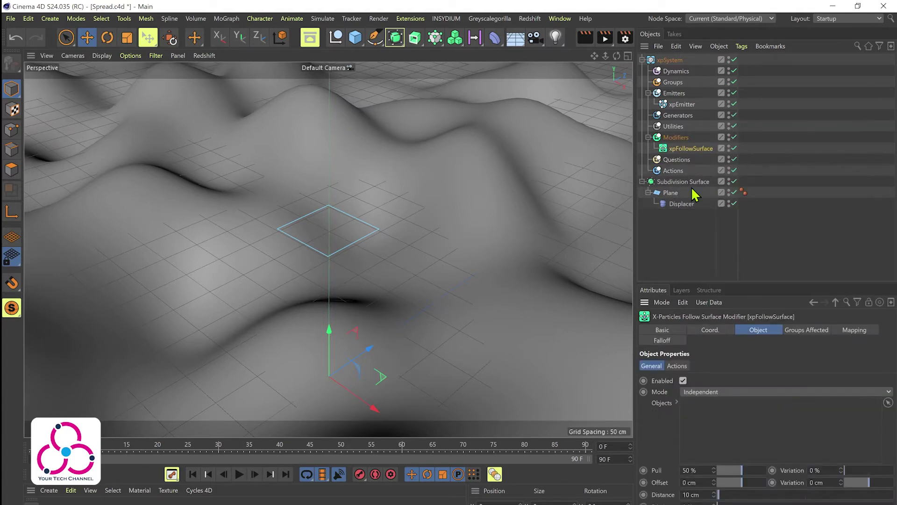
pyautogui.moveTo(742, 452); pyautogui.dragTo(743, 453)
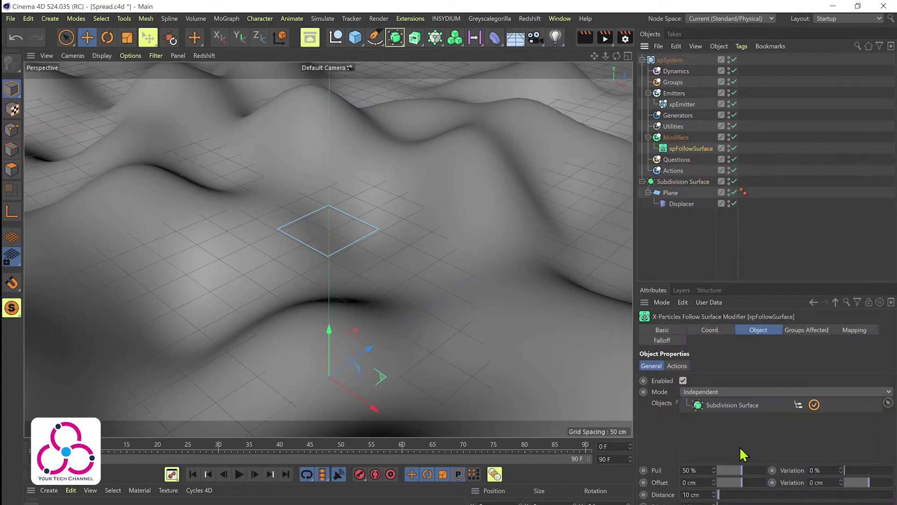
pyautogui.doubleClick(696, 494)
pyautogui.write('100')
pyautogui.press('Return')
# Step: Preview the surface-following particles, then extend the scene end frame to 120
pyautogui.click(239, 475)
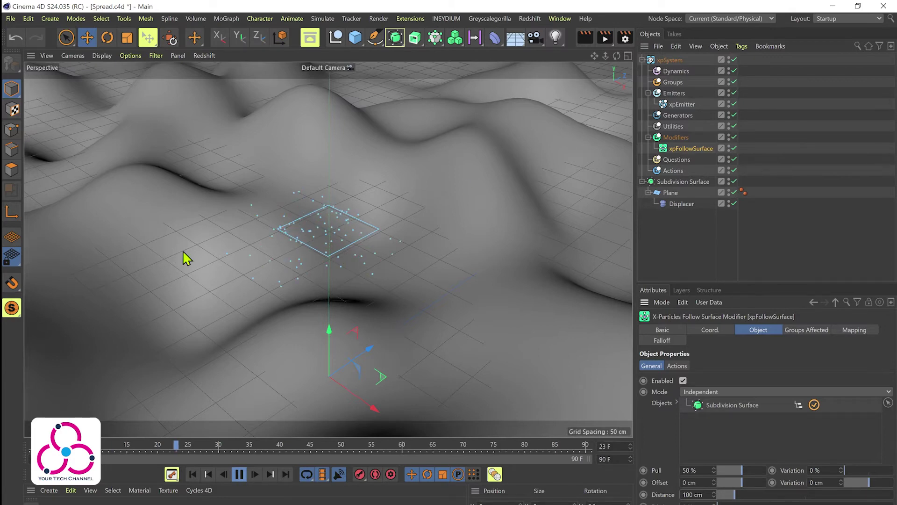
pyautogui.click(239, 475)
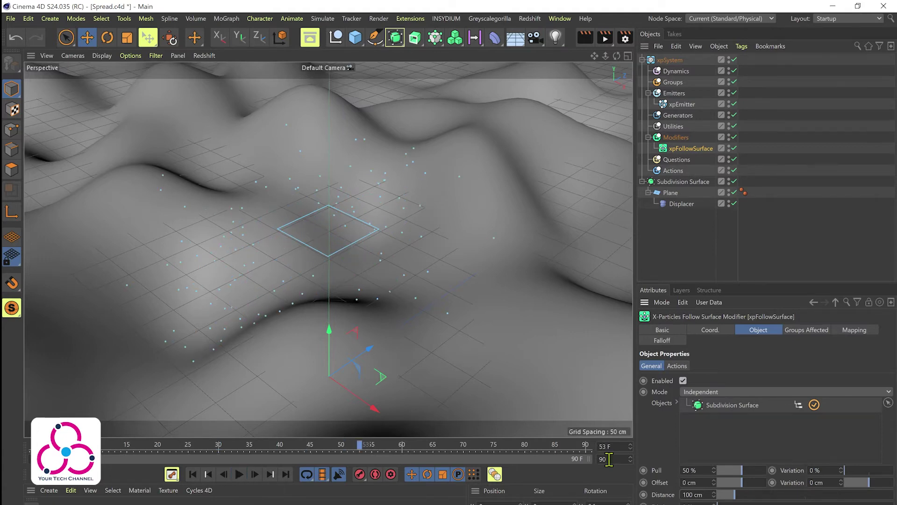
pyautogui.press('Return')
pyautogui.write('120')
pyautogui.press('Return')
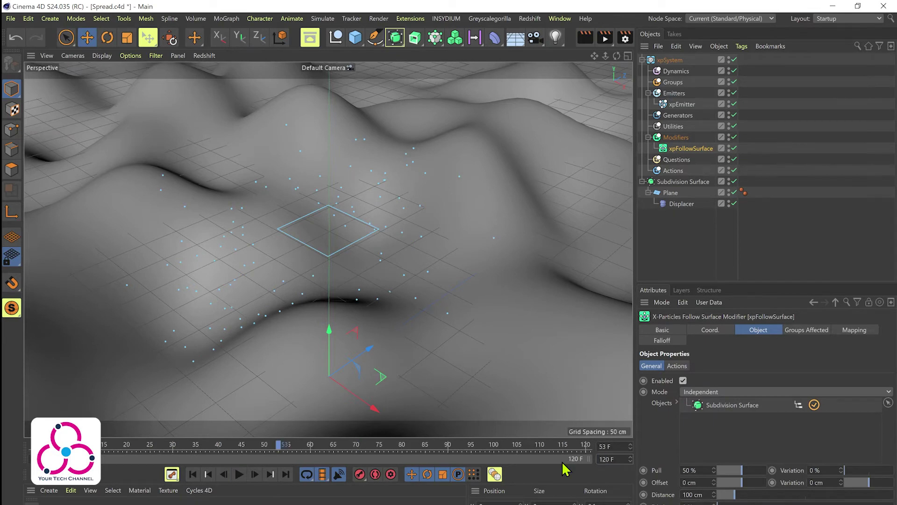
# Step: Add an xpTrail generator and play to frame 117 to preview the spline trails
pyautogui.click(698, 117)
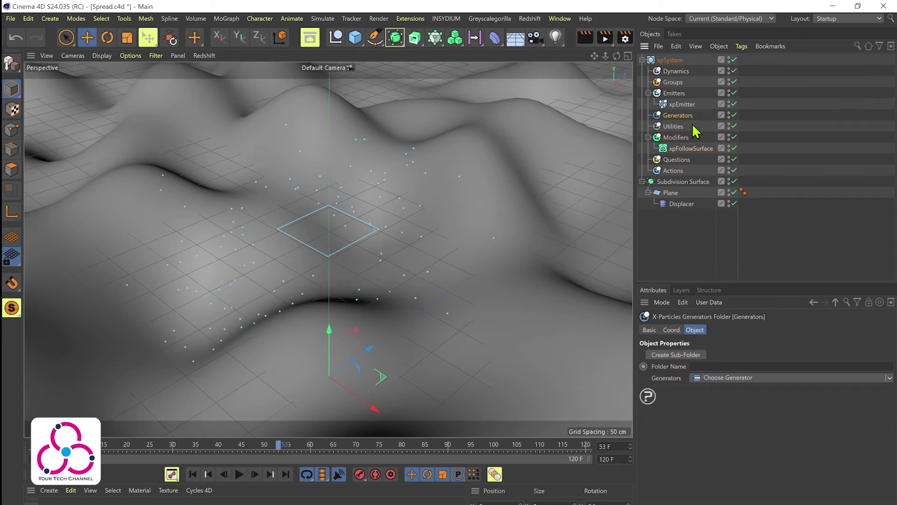
pyautogui.click(889, 378)
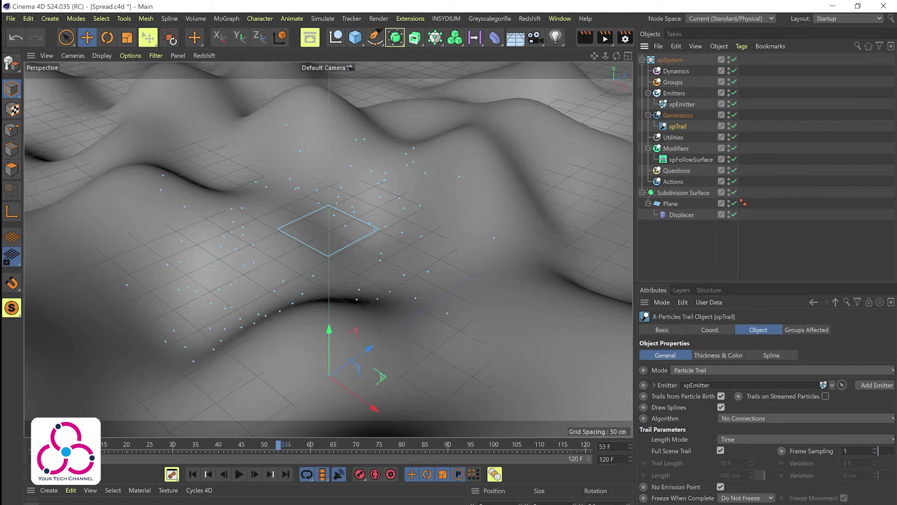
pyautogui.click(193, 474)
pyautogui.click(239, 474)
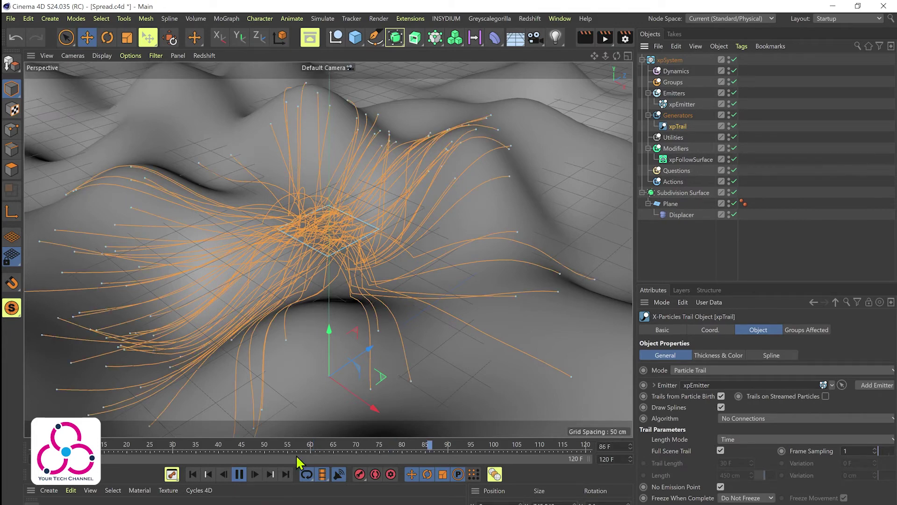
pyautogui.click(240, 475)
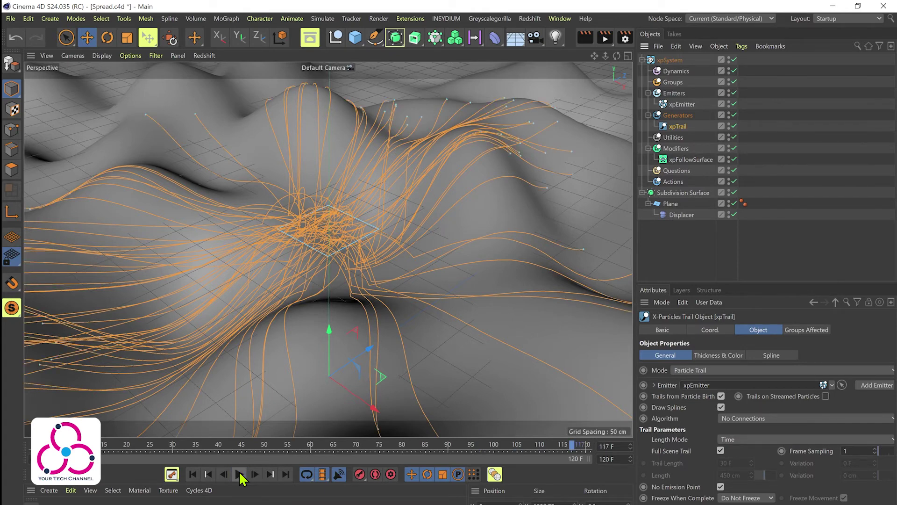
pyautogui.click(683, 150)
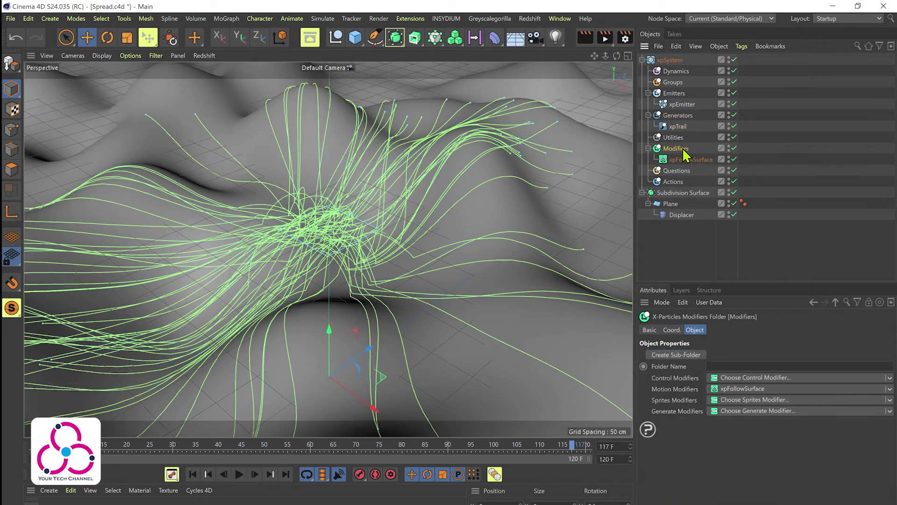
# Step: Add an xpBranch modifier with an xpSub-Branch child in the Modifiers folder
pyautogui.click(890, 411)
pyautogui.click(766, 440)
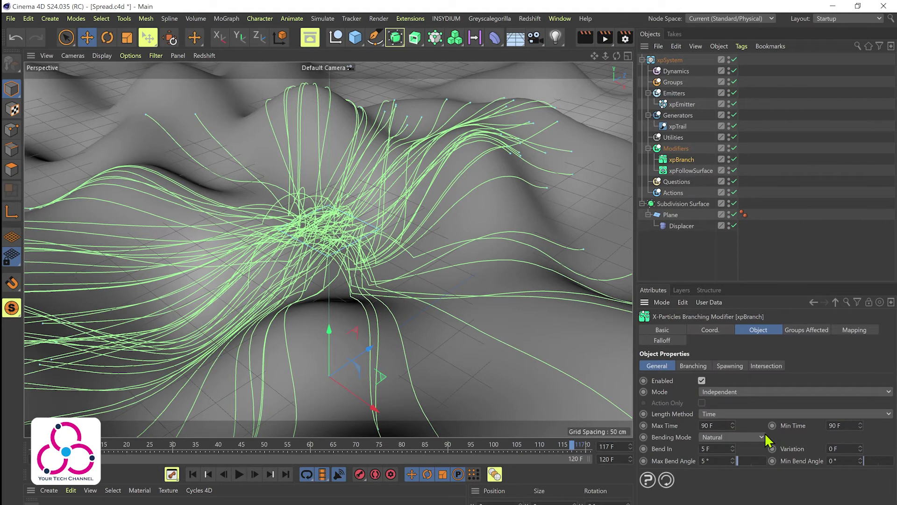
pyautogui.click(692, 365)
pyautogui.click(686, 387)
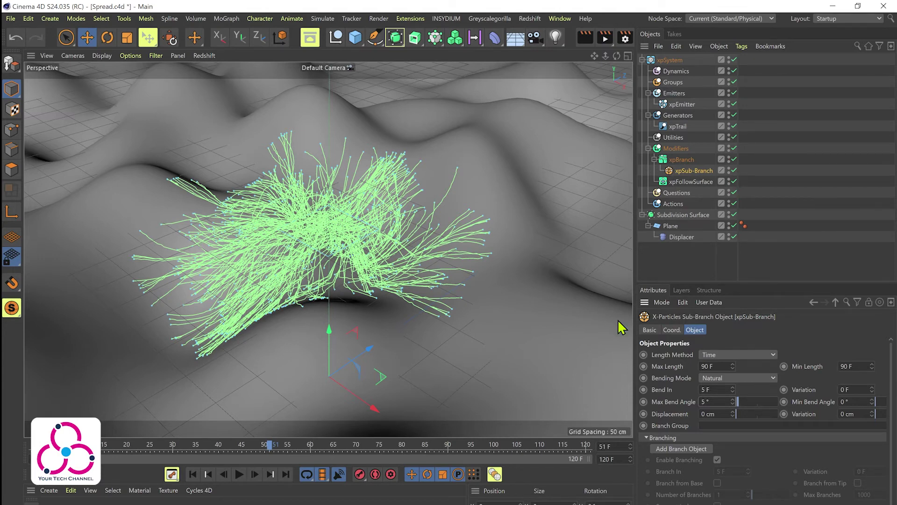
pyautogui.click(682, 149)
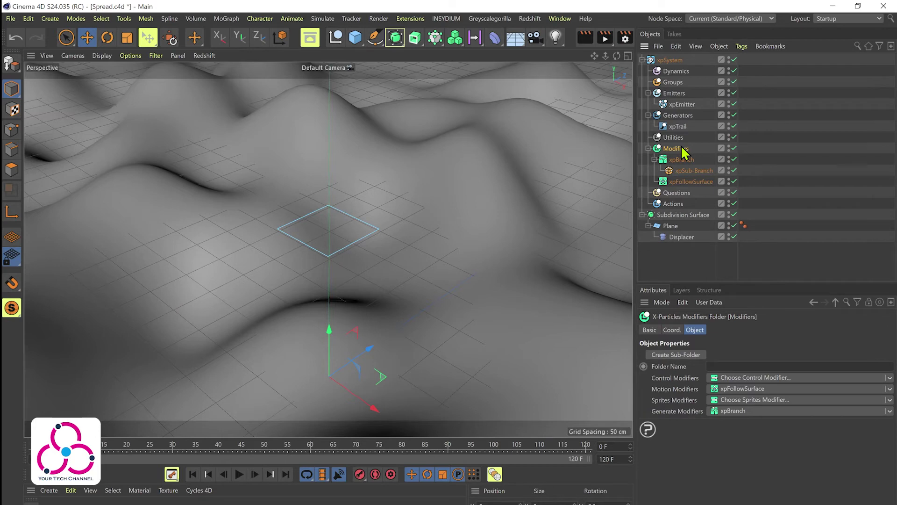
# Step: Add an xpTurbulence motion modifier and play the simulation to preview the tangled trails
pyautogui.click(788, 389)
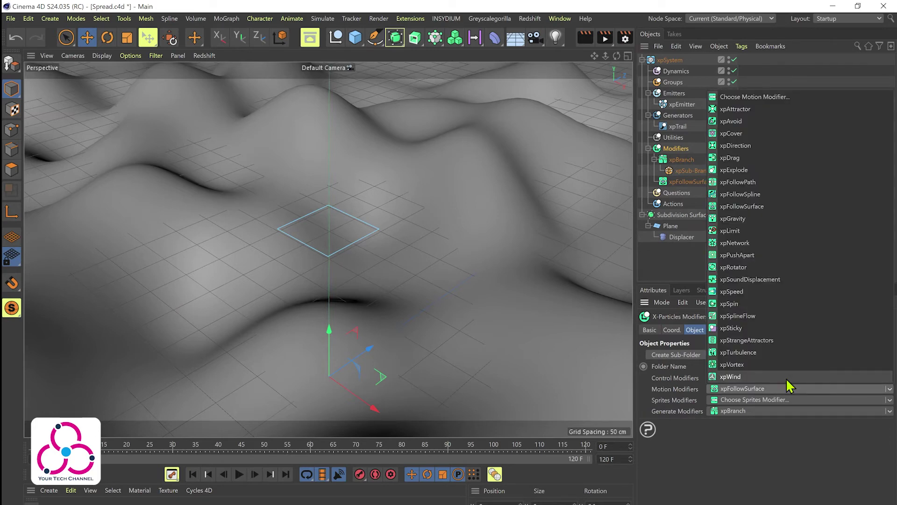
pyautogui.click(738, 352)
pyautogui.click(239, 475)
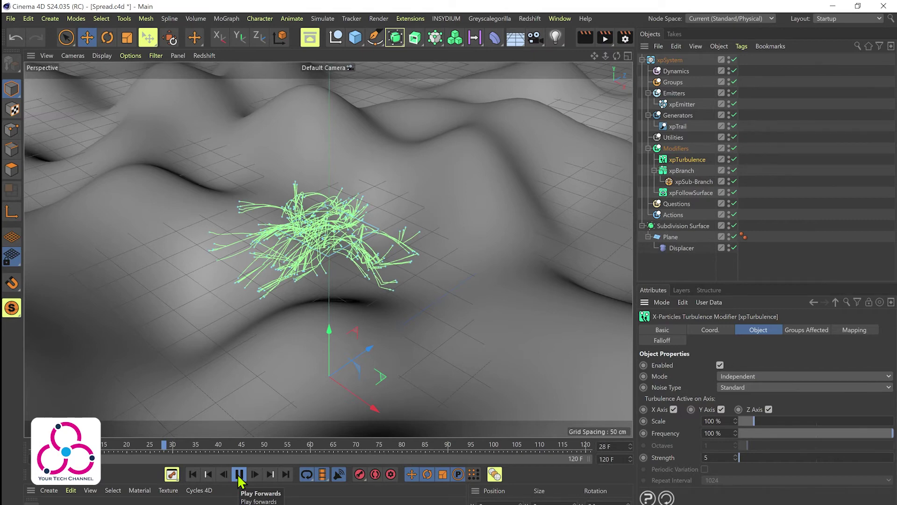
pyautogui.click(239, 477)
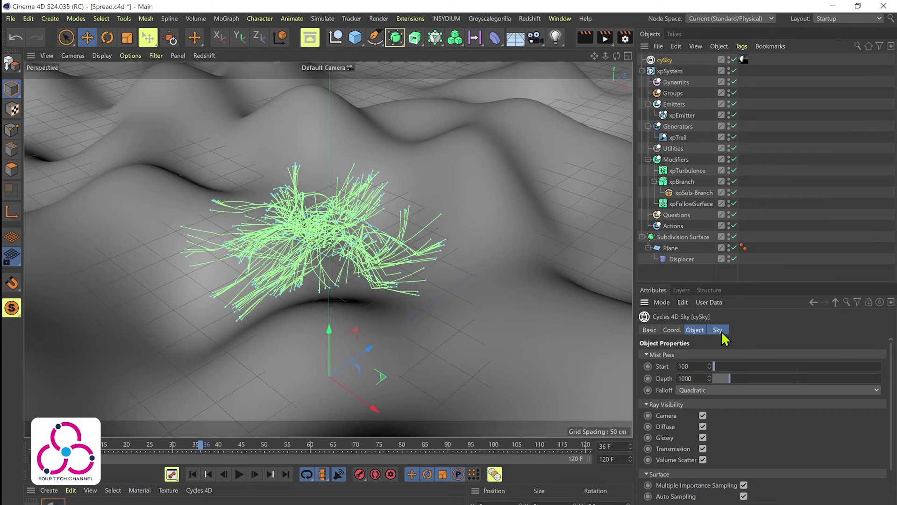
# Step: Set the cySky Sun Rotation to -258° in the Sky parameters
pyautogui.click(718, 331)
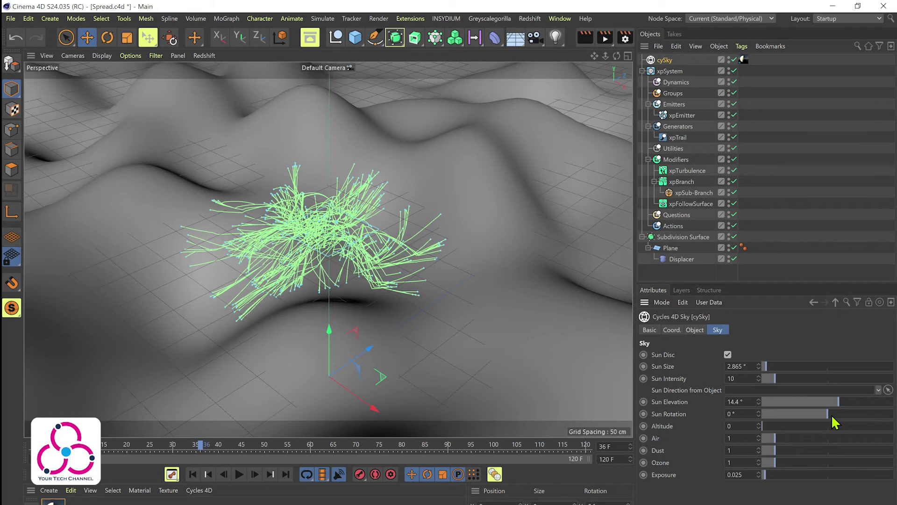
pyautogui.click(741, 413)
pyautogui.write('-258')
# Step: With the Cycles 4D Real-Time Preview running, lower Sun Intensity to 6.9 and Elevation to 4.538°
pyautogui.click(446, 18)
pyautogui.moveTo(515, 91)
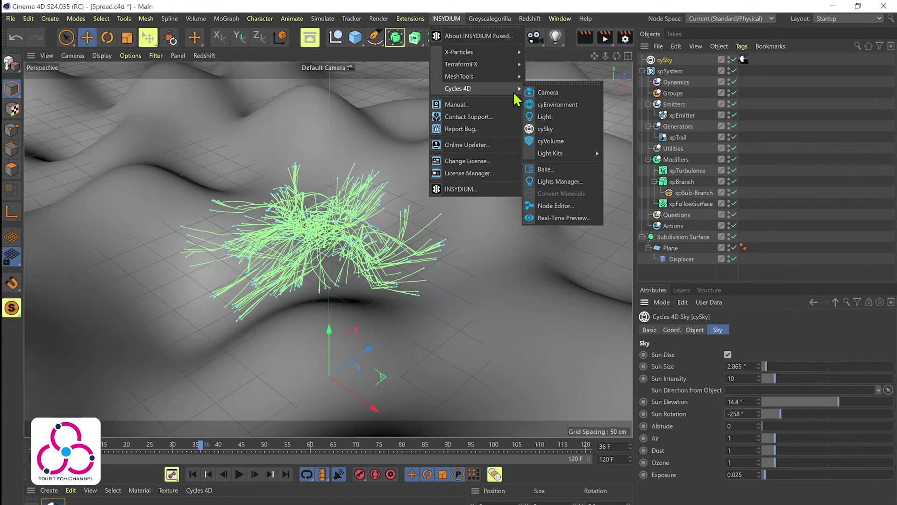
pyautogui.click(563, 217)
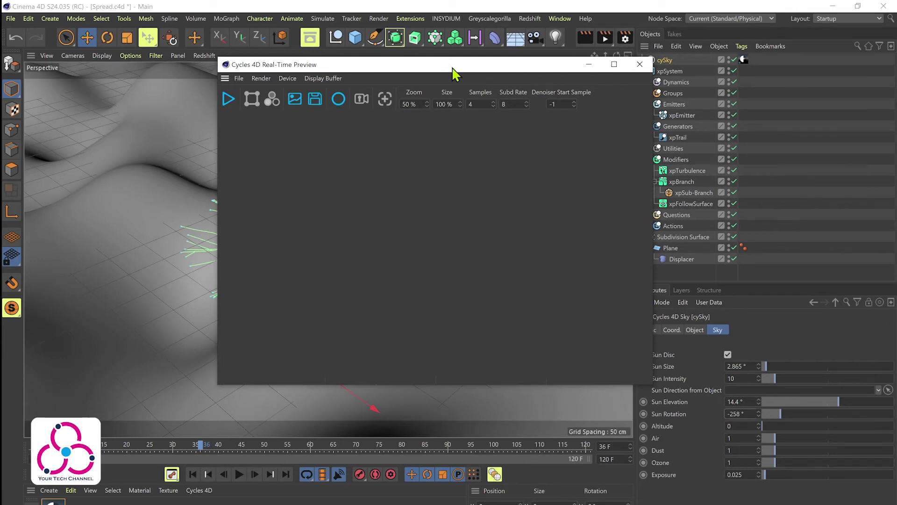
pyautogui.moveTo(455, 73); pyautogui.dragTo(288, 48)
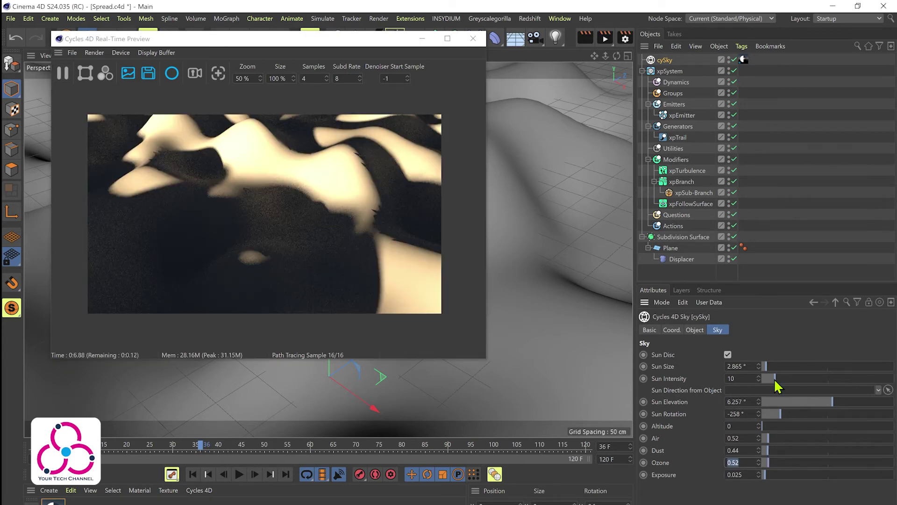
pyautogui.moveTo(775, 379); pyautogui.dragTo(771, 380)
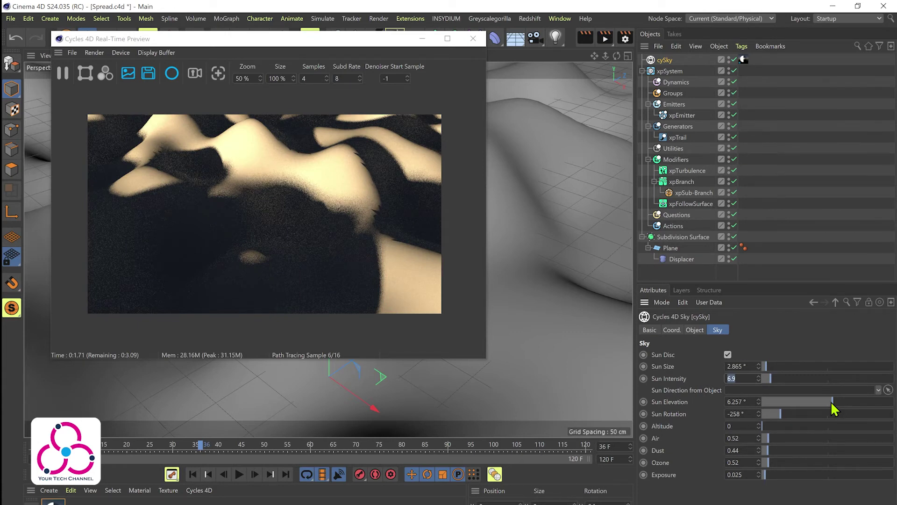
pyautogui.moveTo(833, 402); pyautogui.dragTo(831, 403)
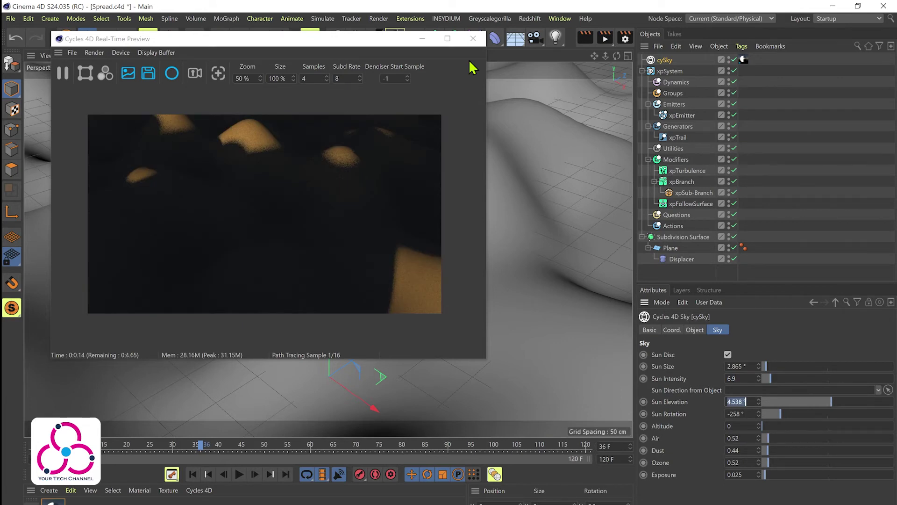
pyautogui.click(473, 38)
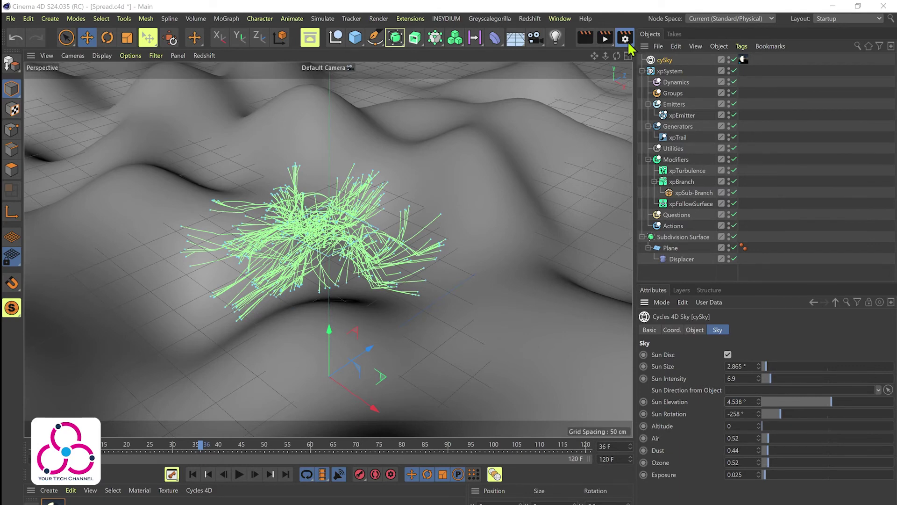
# Step: Enable Adaptive Sampling under Cycles 4D Integrator & Sampling, with 6 samples and 2 minimum samples
pyautogui.click(627, 39)
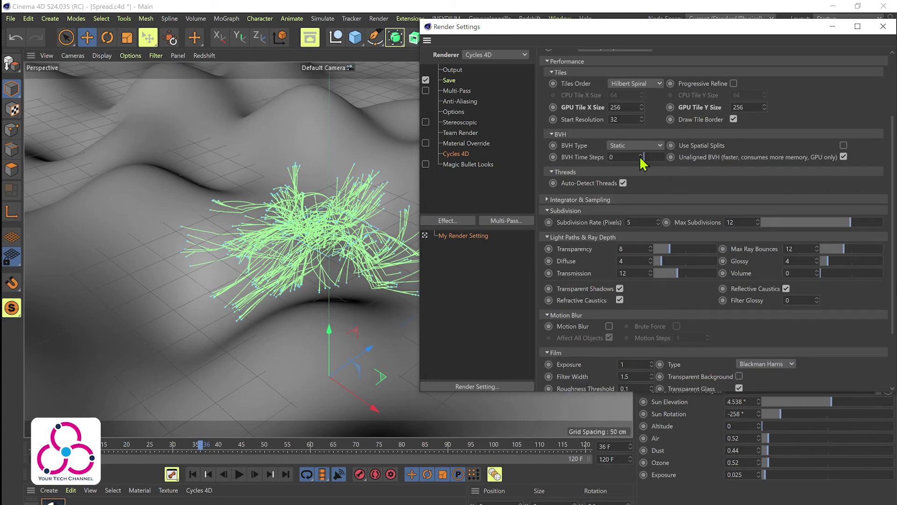
pyautogui.click(579, 199)
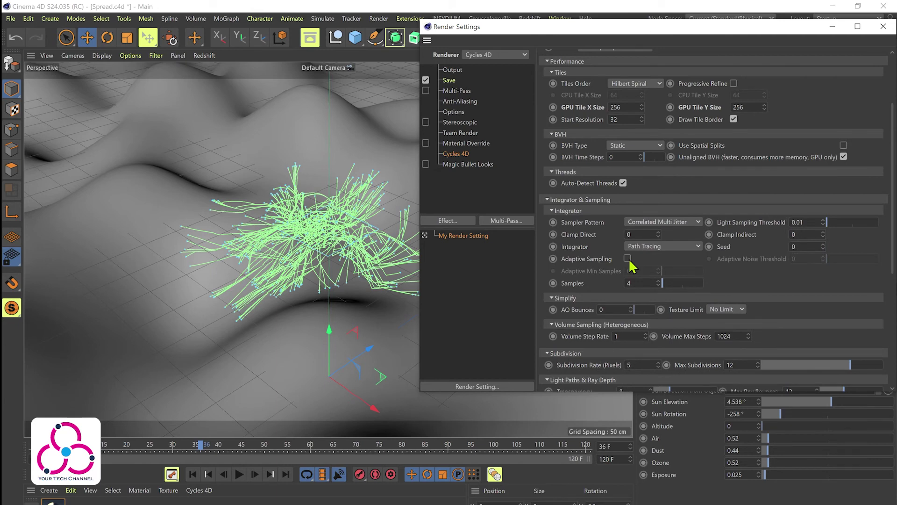
pyautogui.click(627, 258)
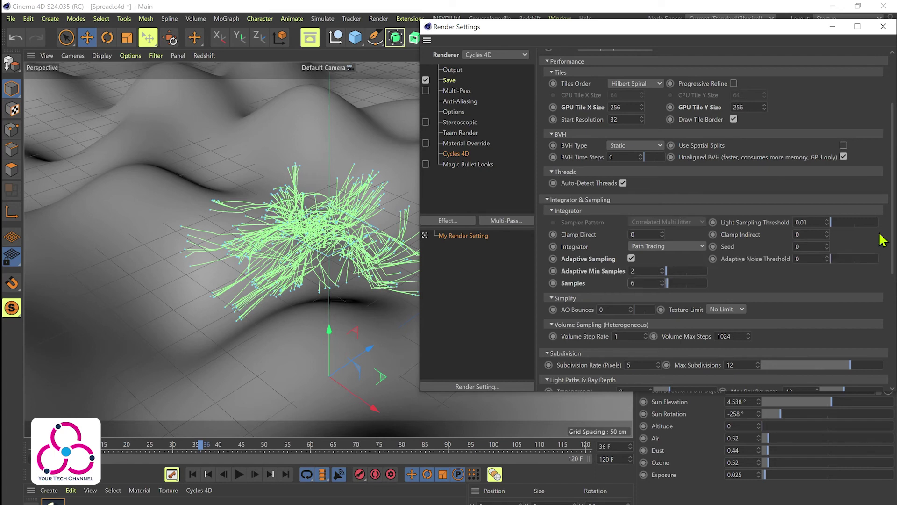
pyautogui.scroll(4, 881, 240)
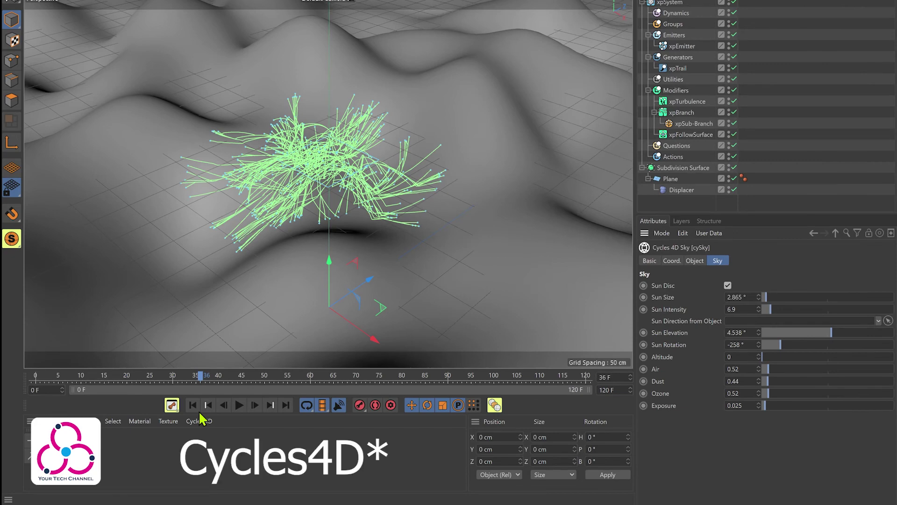
# Step: Create a Principled Hair BSDF material for xpTrail and set its colour to hex 33CC33
pyautogui.click(201, 446)
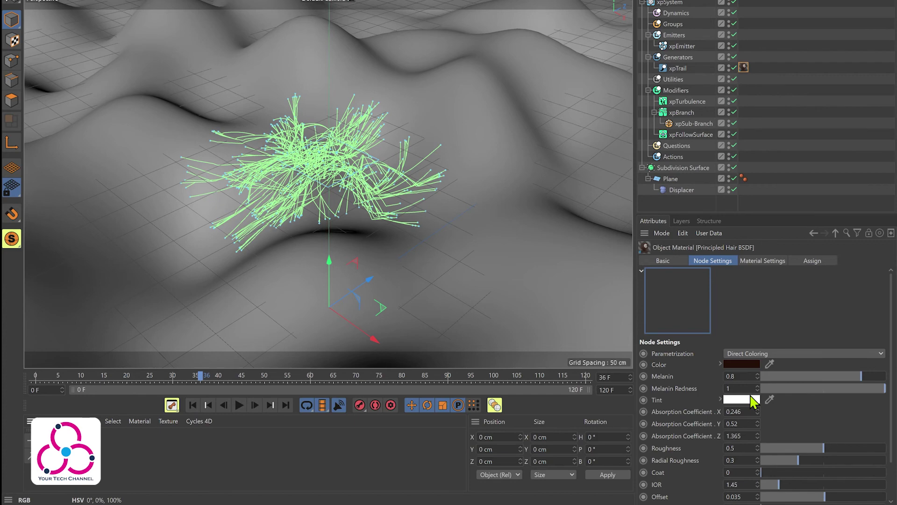
pyautogui.click(720, 364)
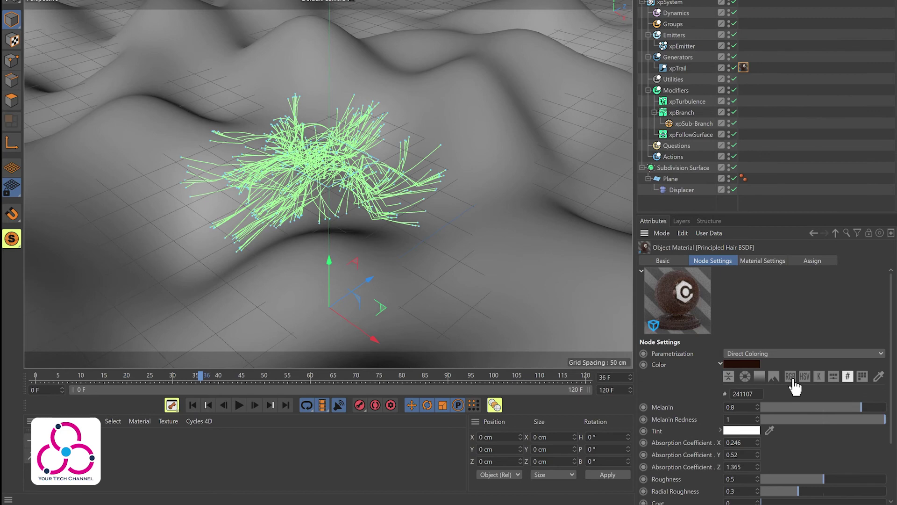
pyautogui.write('33CC33')
pyautogui.press('Return')
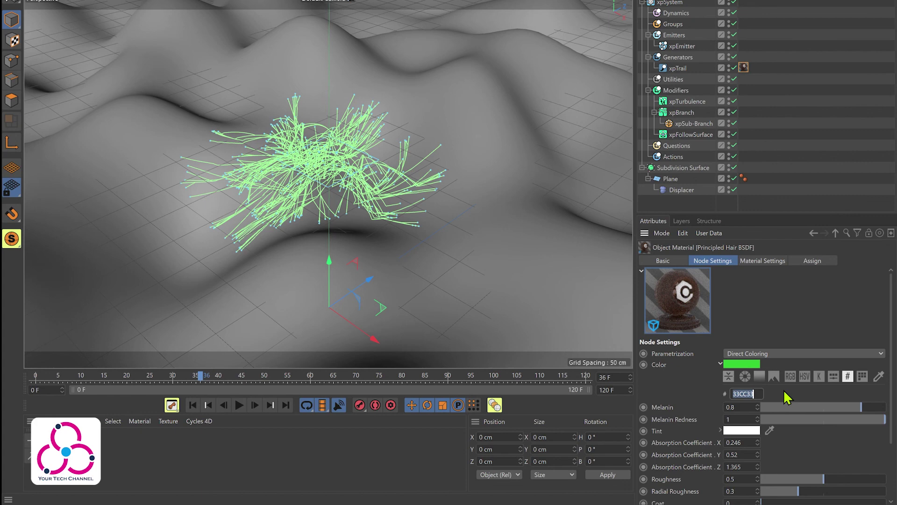
pyautogui.press('Return')
pyautogui.click(199, 420)
pyautogui.moveTo(209, 358)
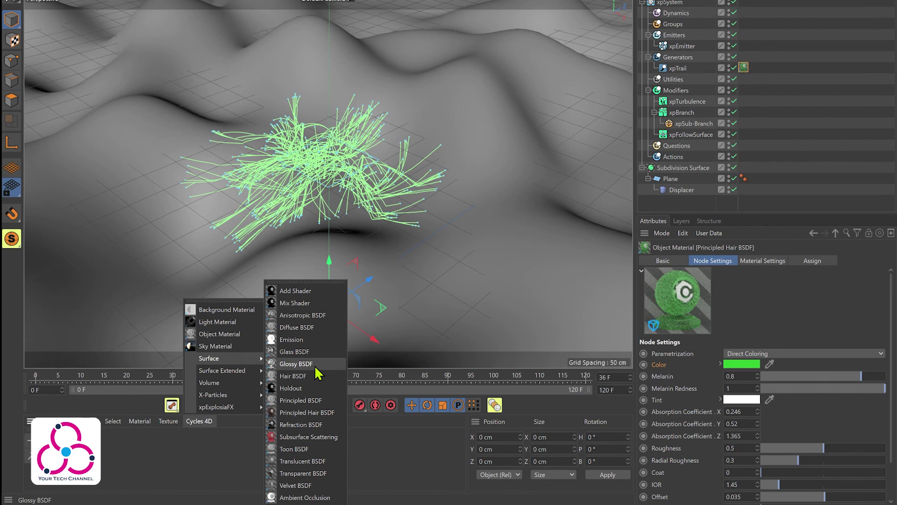
# Step: Create a dark grey (V 17%) Glossy BSDF material and apply it to the Plane
pyautogui.click(296, 364)
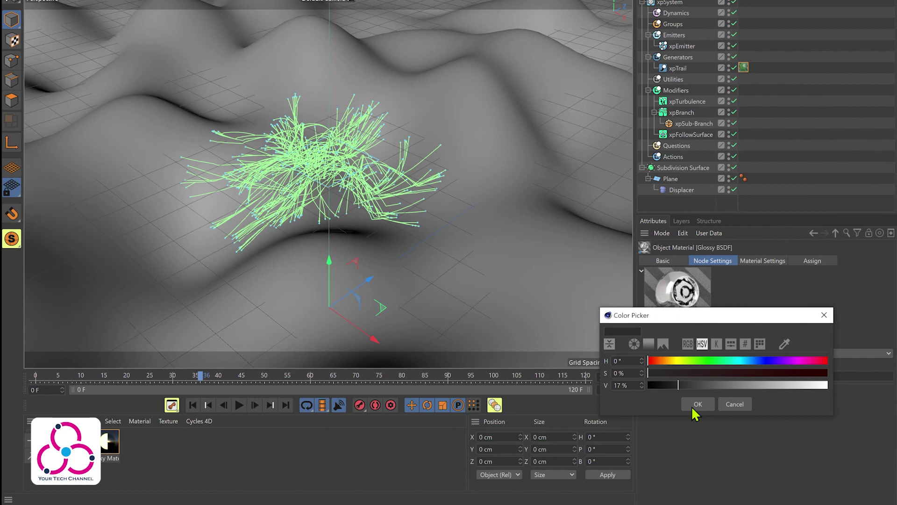
pyautogui.click(696, 404)
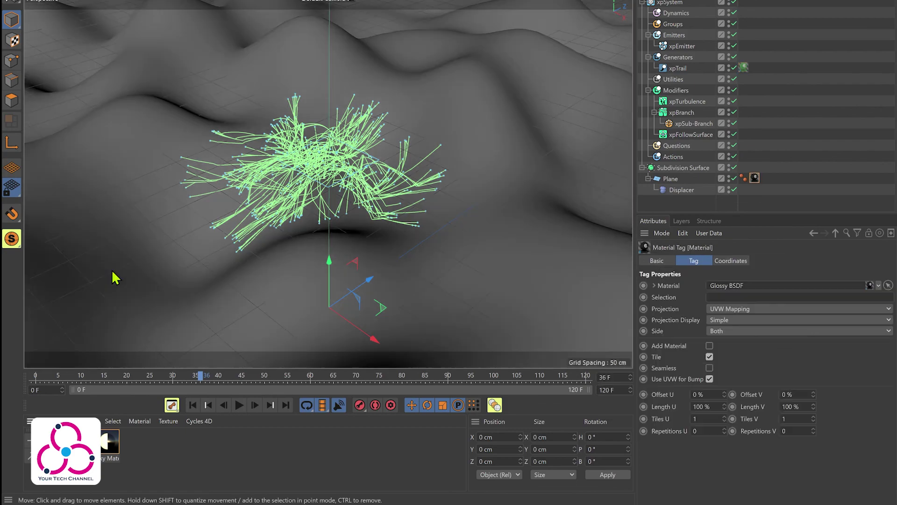